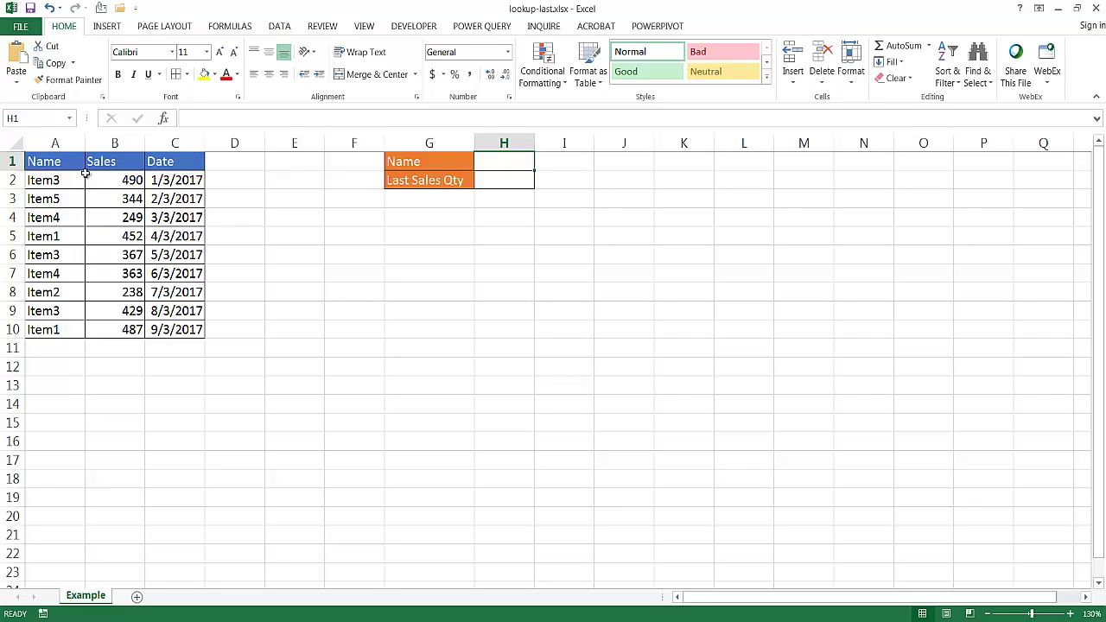
Put Item3 in H1 and =VLOOKUP(H1,A1:B10,2,FALSE) in H2, giving 490
{"action": "type", "text": "Item3"}
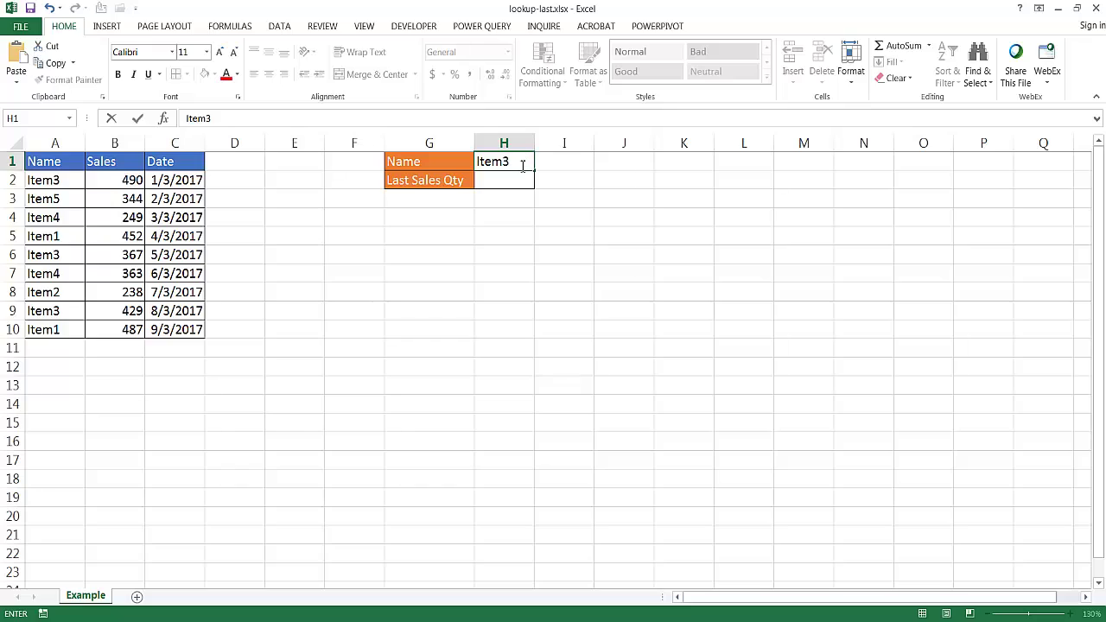
{"action": "key", "text": "Return"}
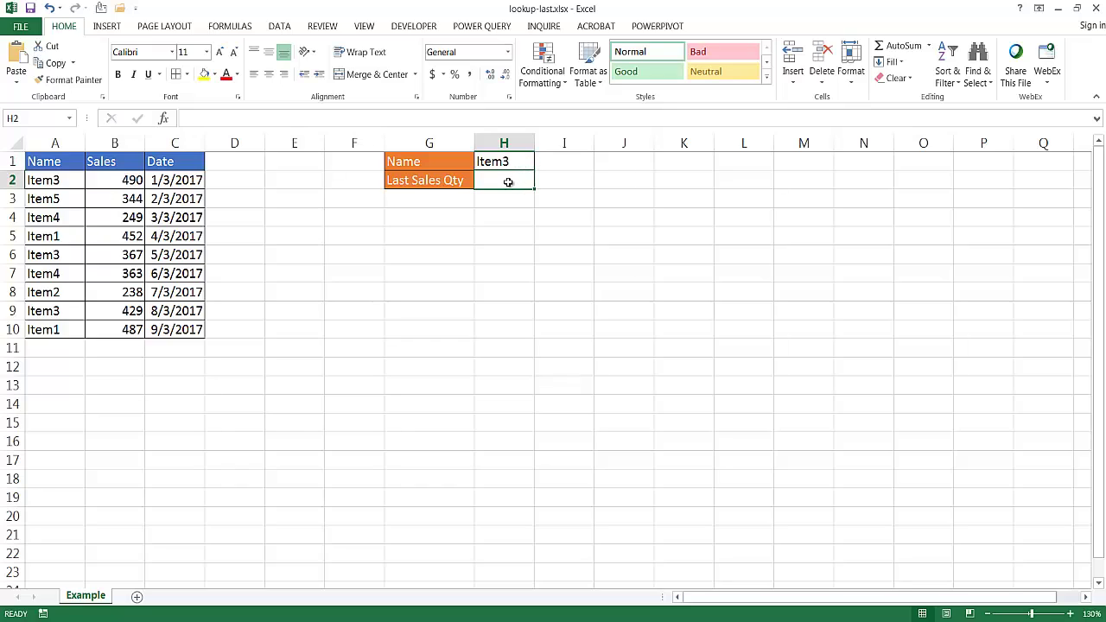
{"action": "type", "text": "=vl"}
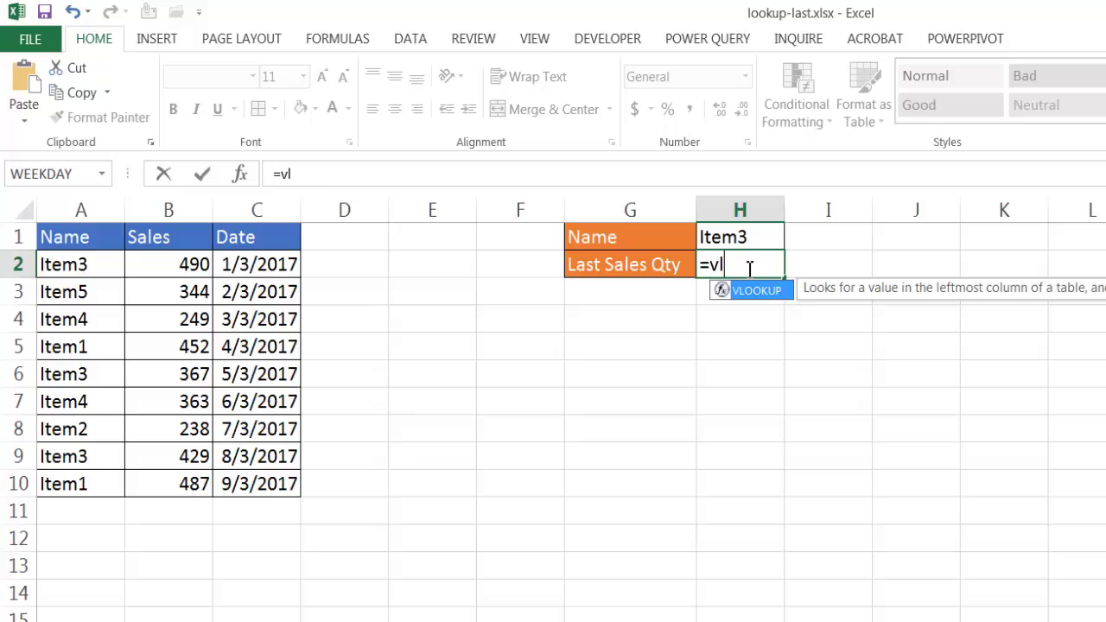
{"action": "key", "text": "Tab"}
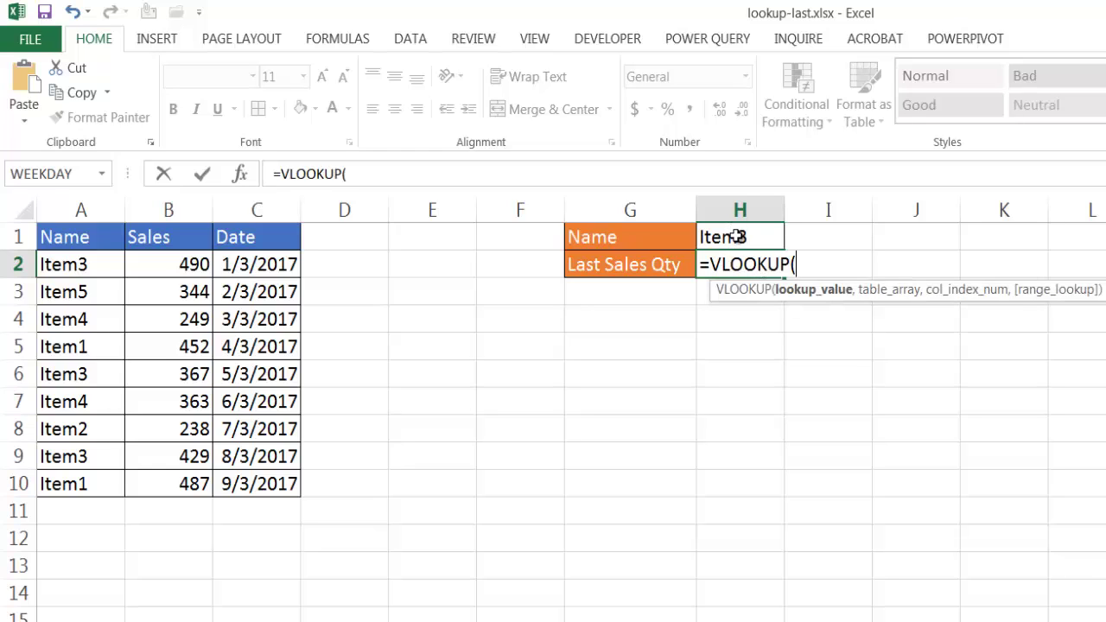
{"action": "left_click", "coordinate": [736, 237]}
{"action": "type", "text": ","}
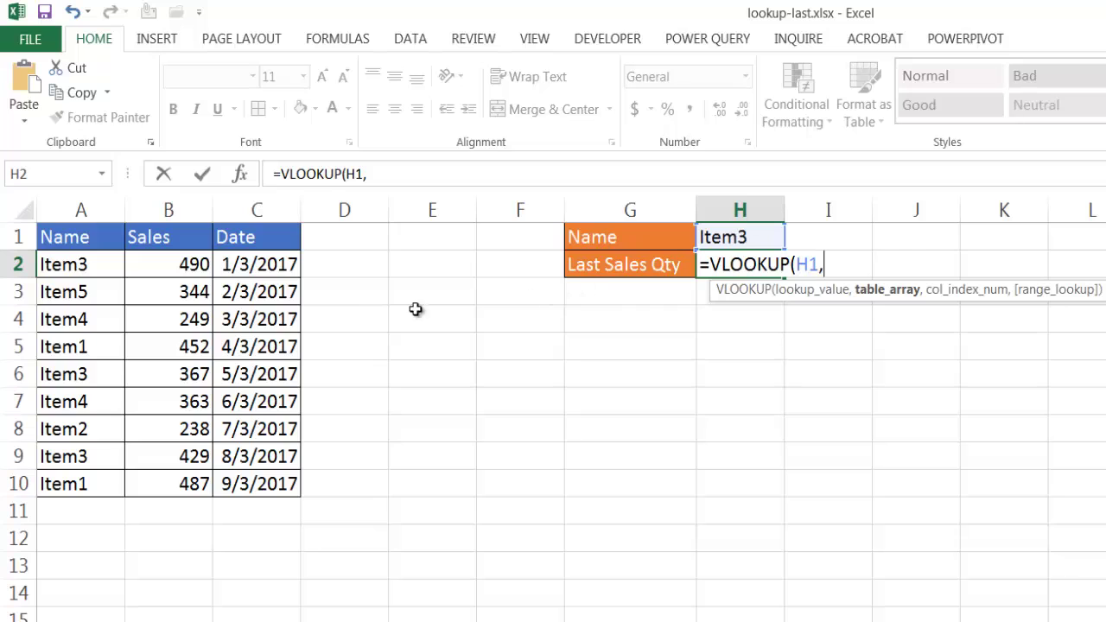
{"action": "left_click_drag", "start_coordinate": [108, 245], "coordinate": [190, 484]}
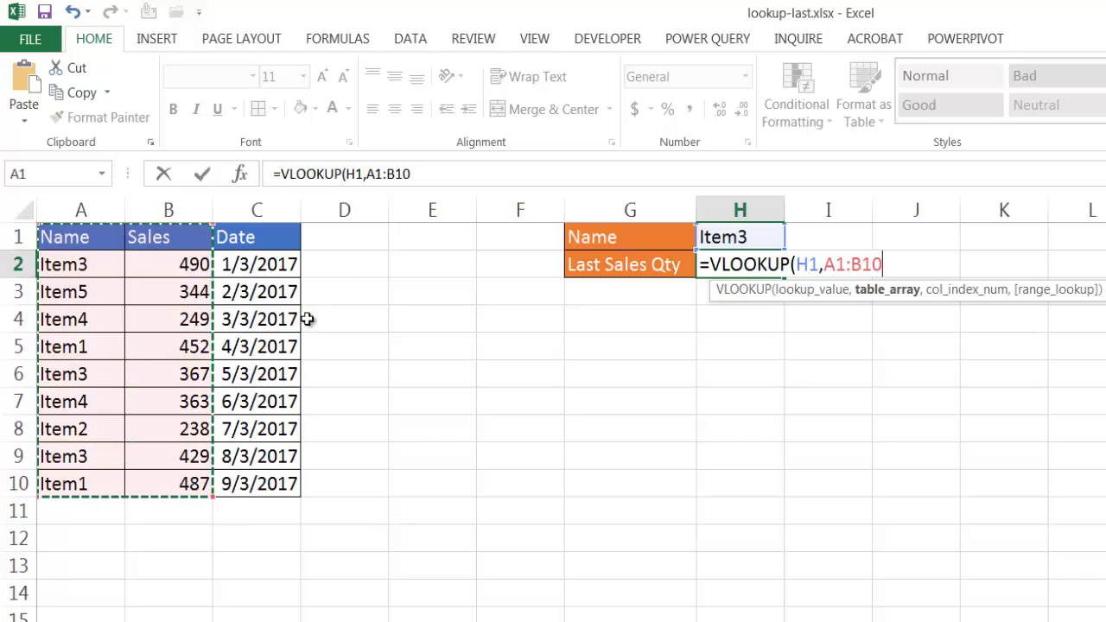
{"action": "left_click", "coordinate": [452, 175]}
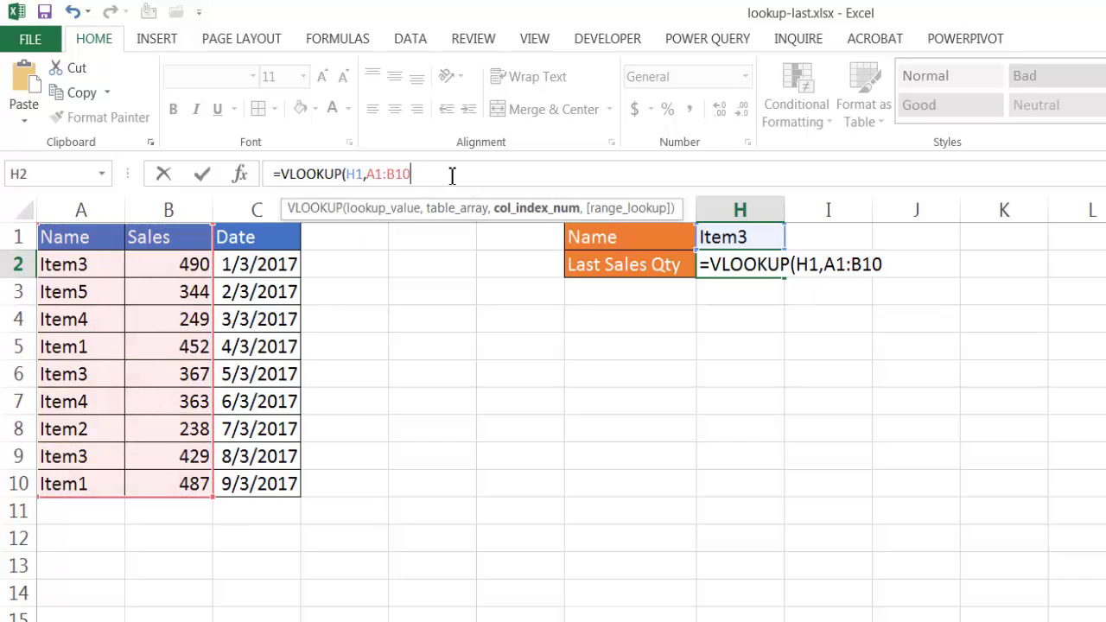
{"action": "type", "text": ",2,"}
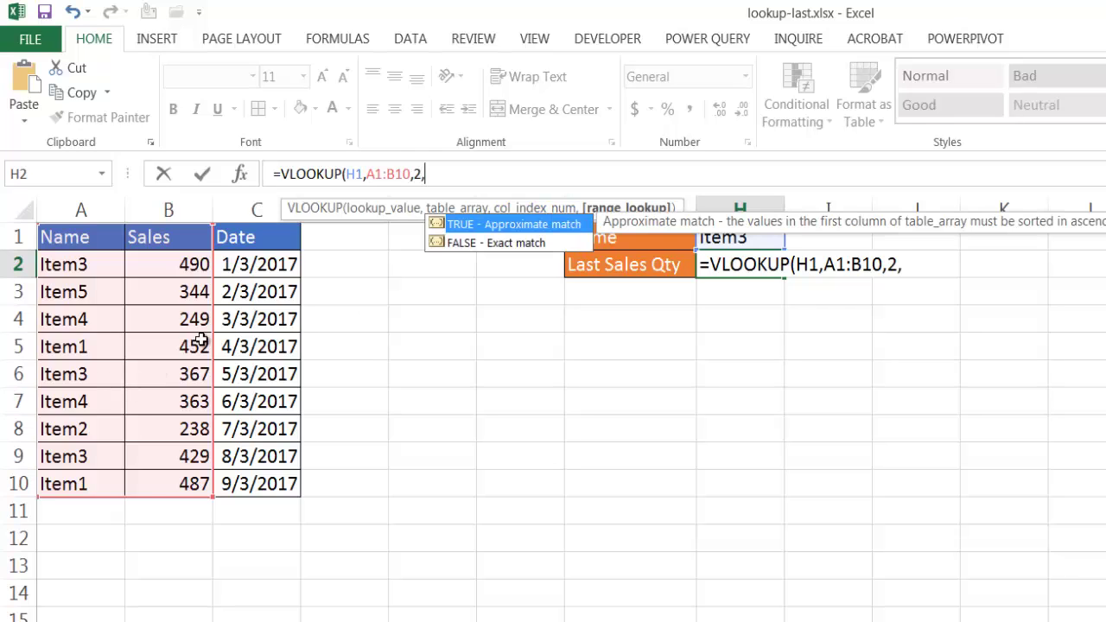
{"action": "double_click", "coordinate": [500, 243]}
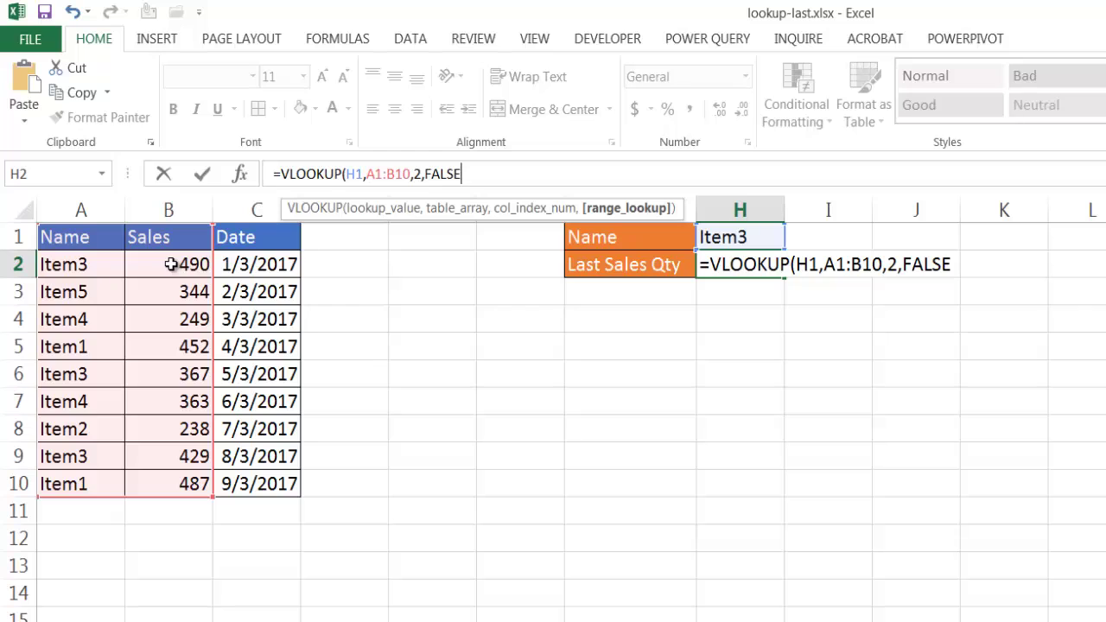
{"action": "key", "text": "Return"}
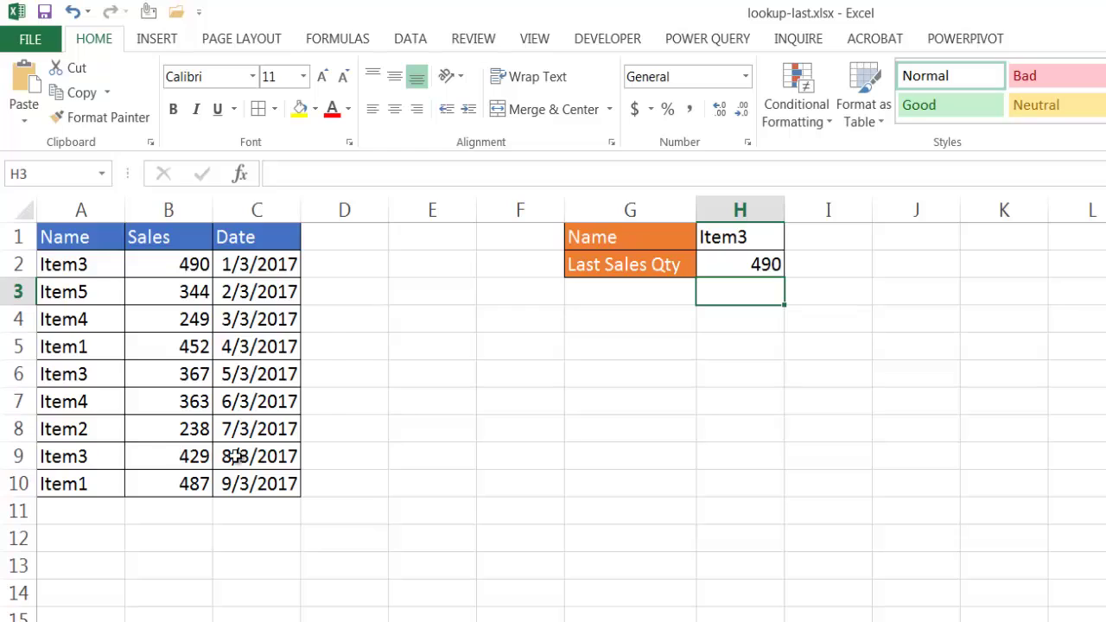
{"action": "left_click", "coordinate": [755, 261]}
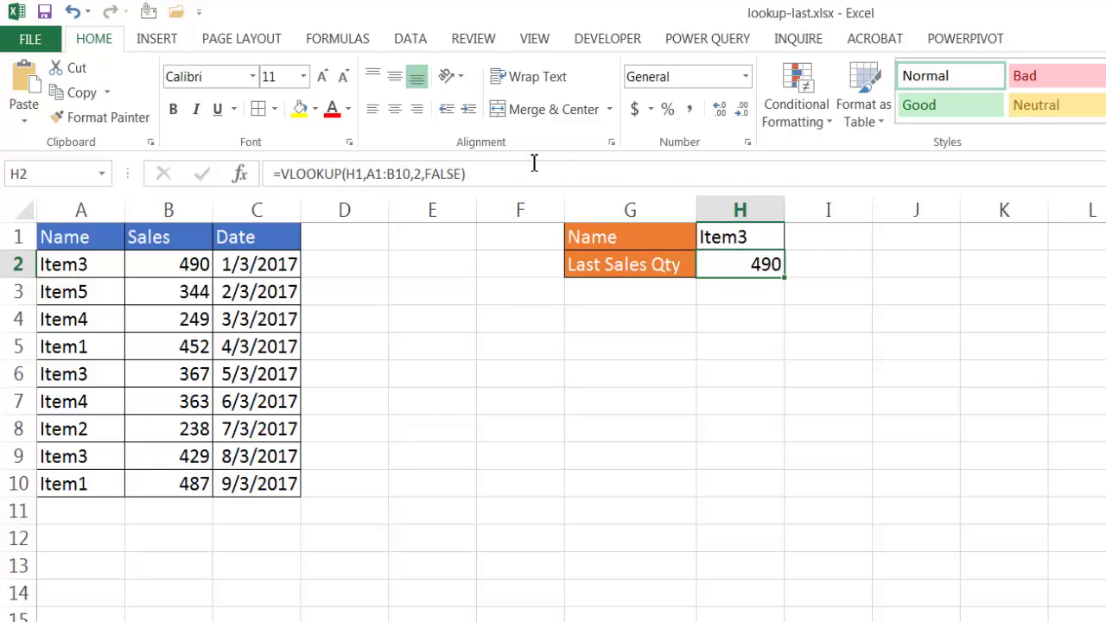
Replace H2's VLOOKUP formula with a new LOOKUP function
{"action": "left_click_drag", "start_coordinate": [467, 176], "coordinate": [288, 180]}
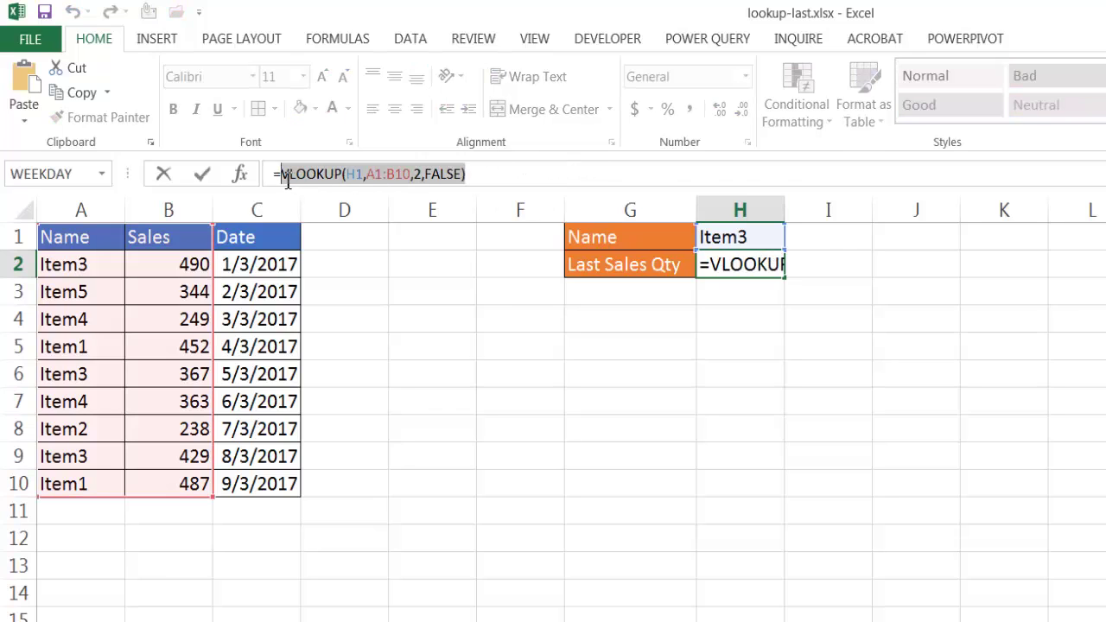
{"action": "key", "text": "Delete"}
{"action": "type", "text": "v"}
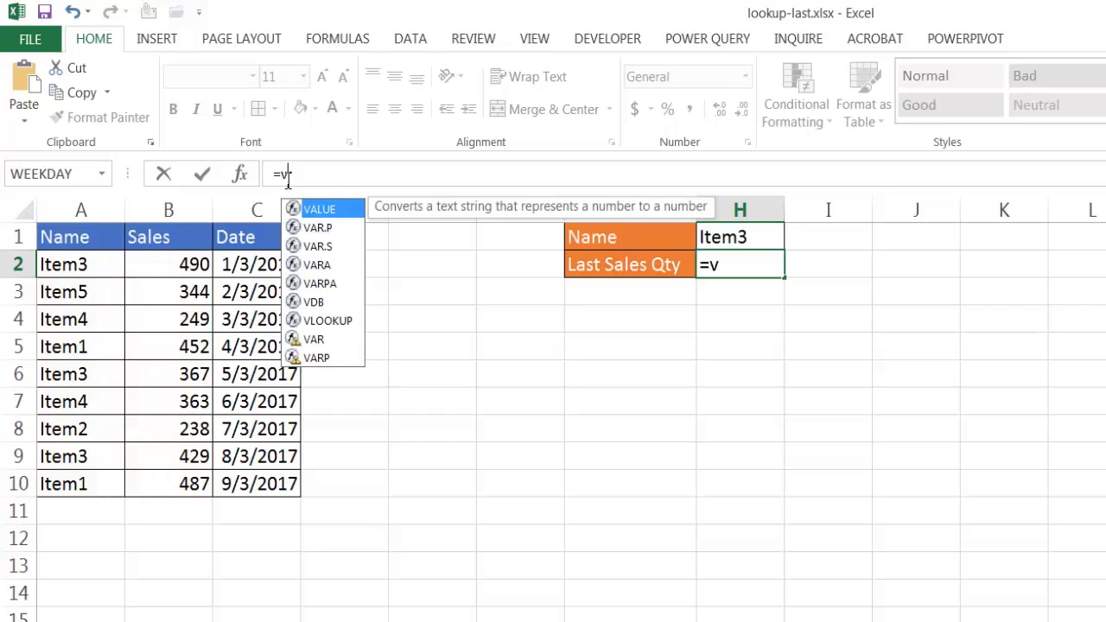
{"action": "key", "text": "BackSpace"}
{"action": "type", "text": "loo"}
{"action": "key", "text": "Tab"}
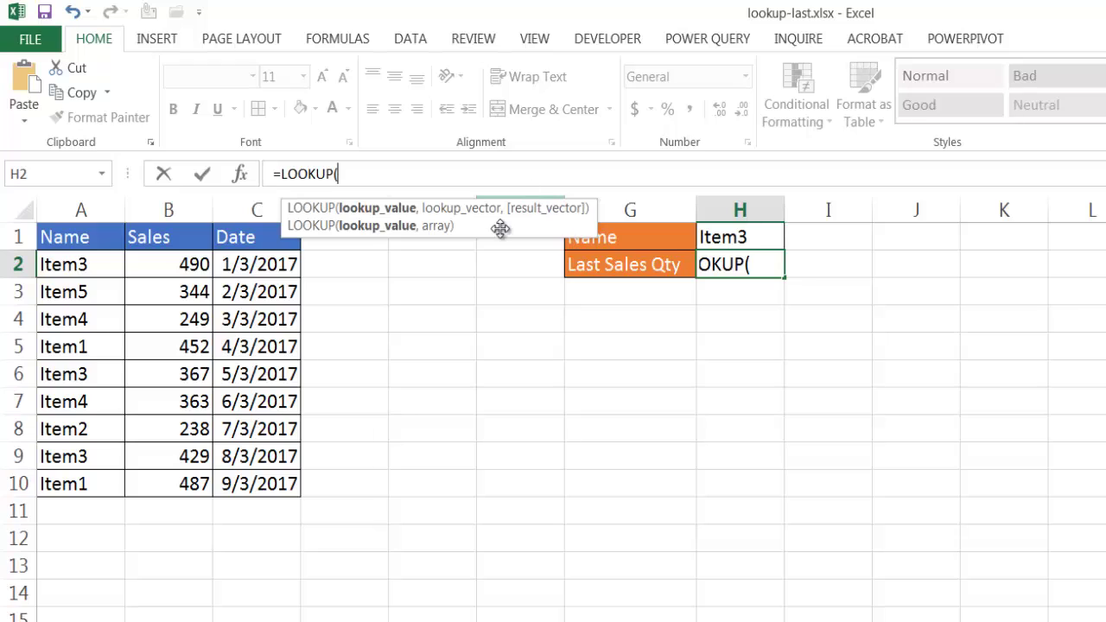
Write LOOKUP(2,A2:A10=H1 and evaluate the comparison with F9 into TRUE/FALSE values
{"action": "type", "text": "2,"}
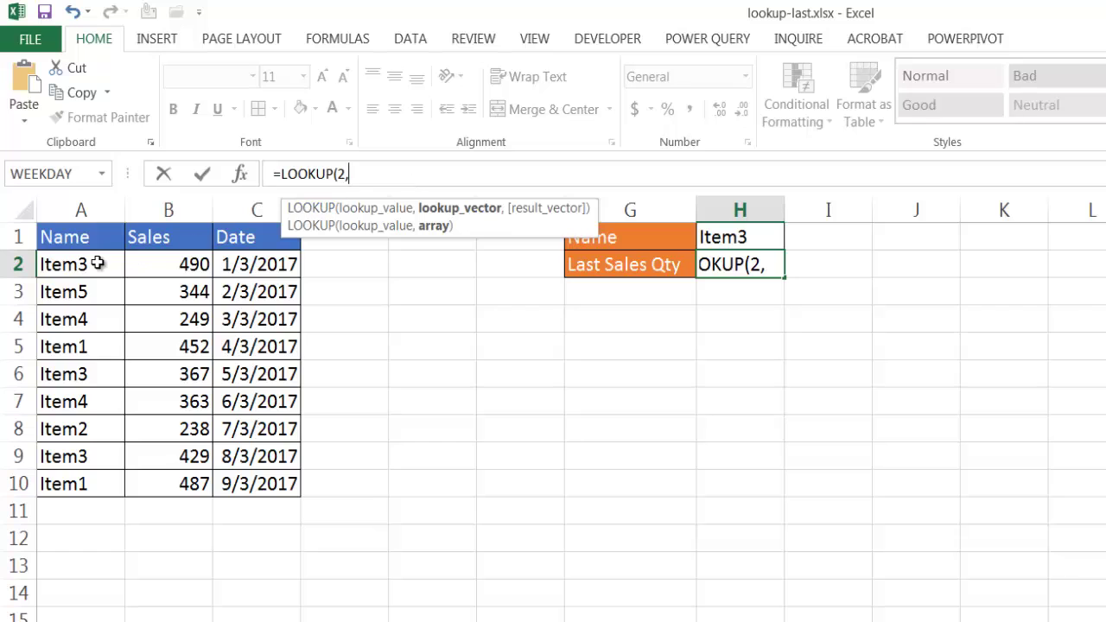
{"action": "left_click_drag", "start_coordinate": [98, 265], "coordinate": [86, 484]}
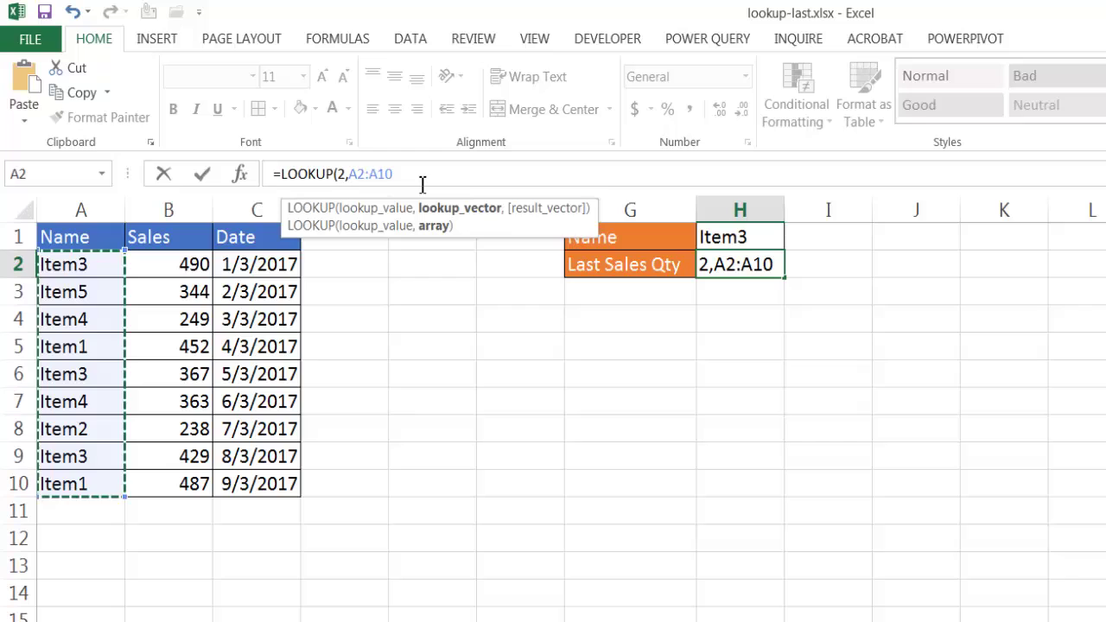
{"action": "type", "text": "="}
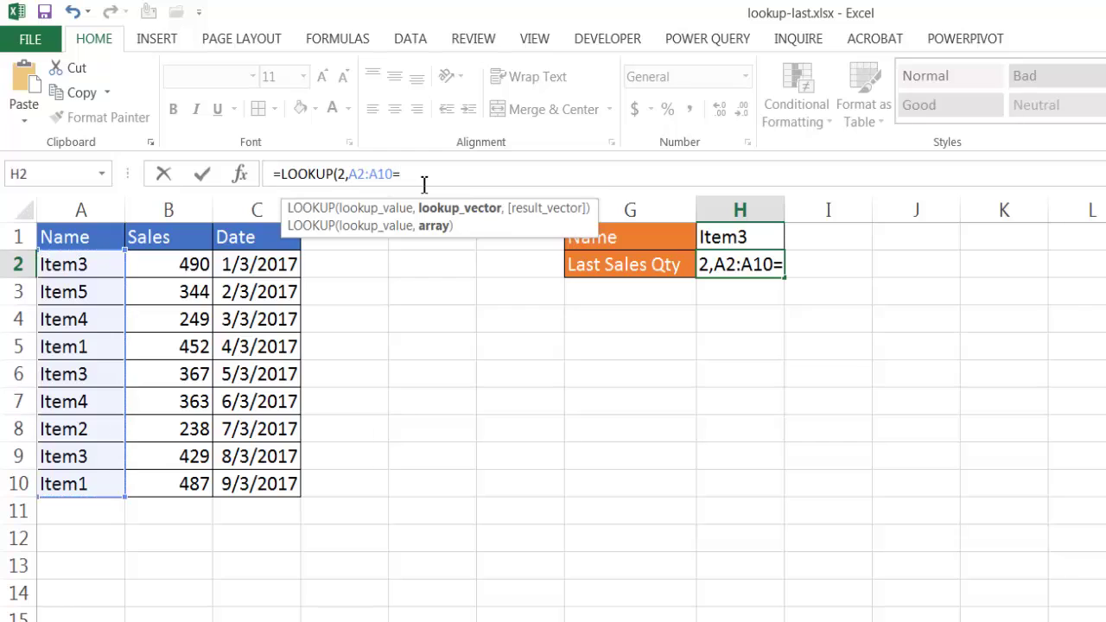
{"action": "left_click", "coordinate": [751, 237]}
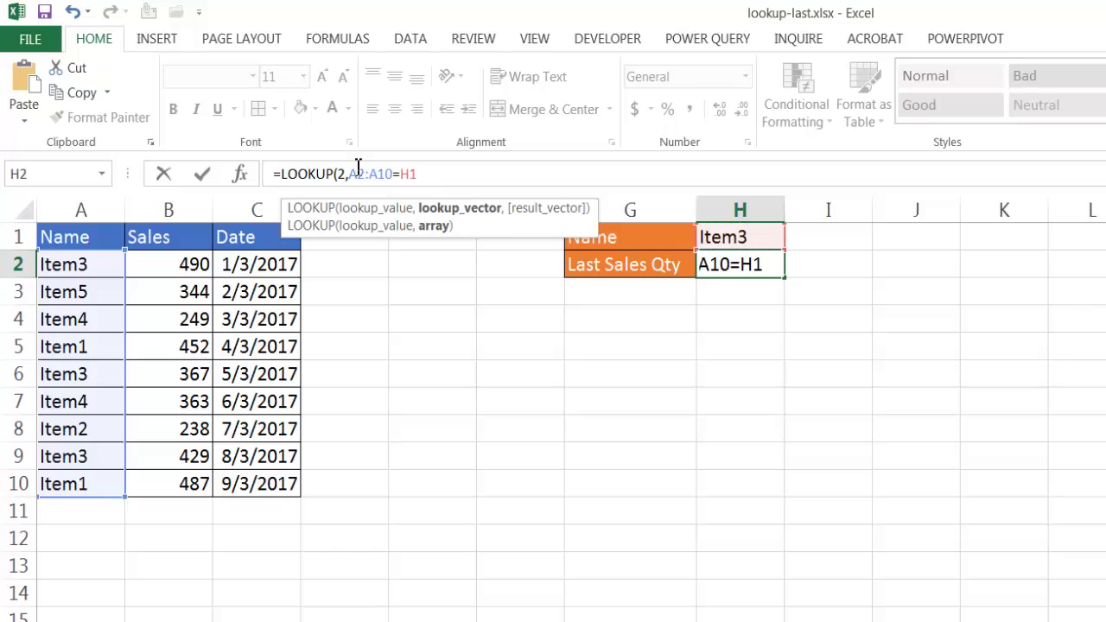
{"action": "left_click_drag", "start_coordinate": [353, 174], "coordinate": [420, 177]}
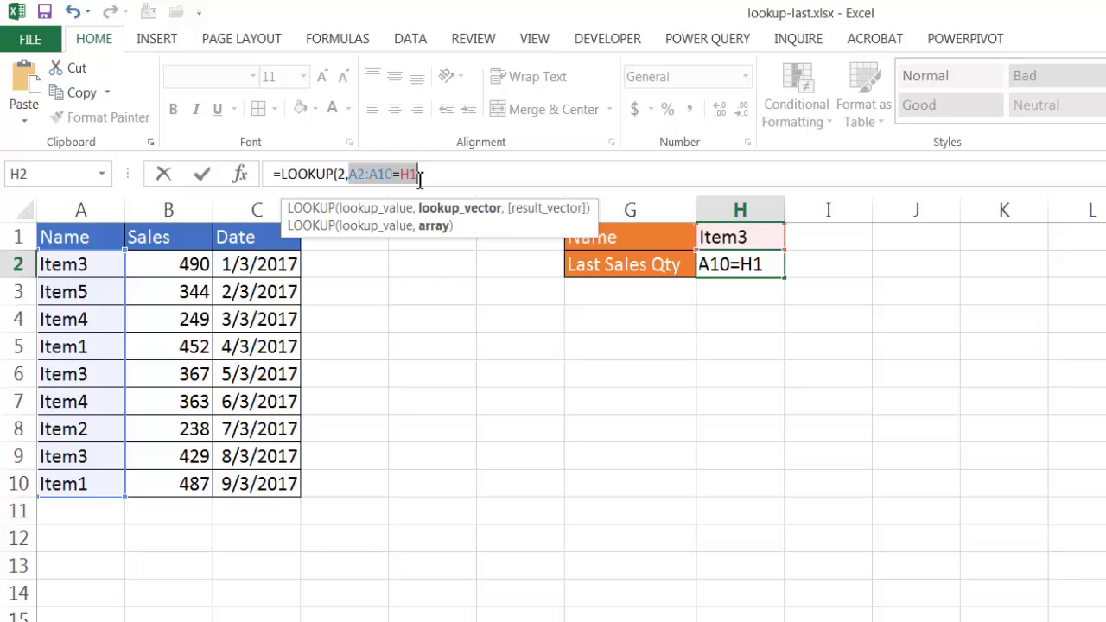
{"action": "key", "text": "F9"}
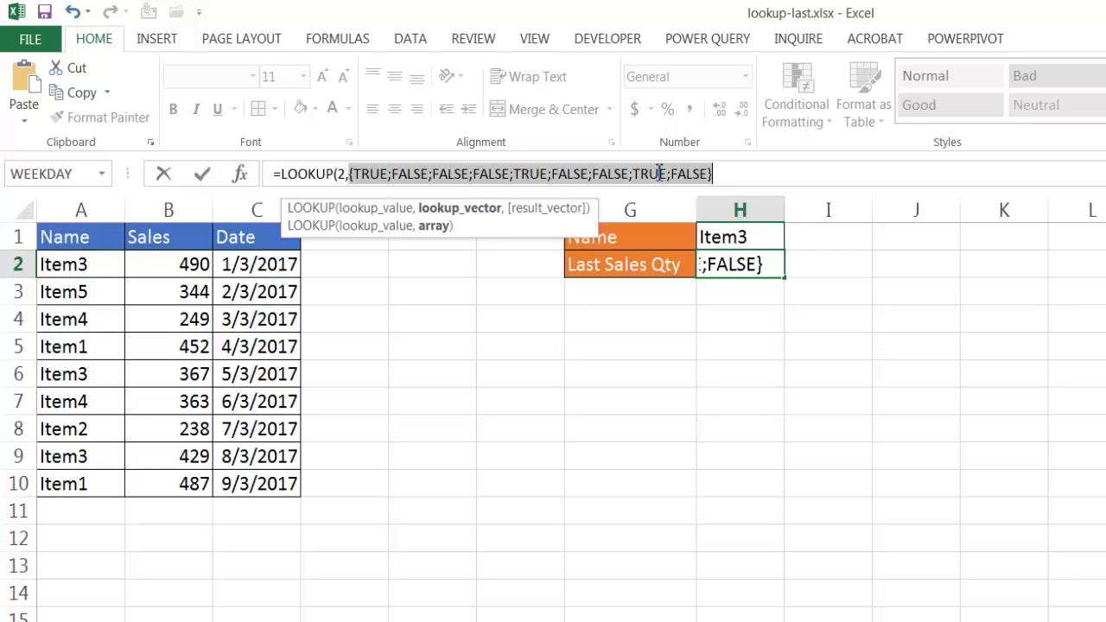
Undo the F9 evaluation to bring back the A2:A10=H1 comparison
{"action": "key", "text": "ctrl+z"}
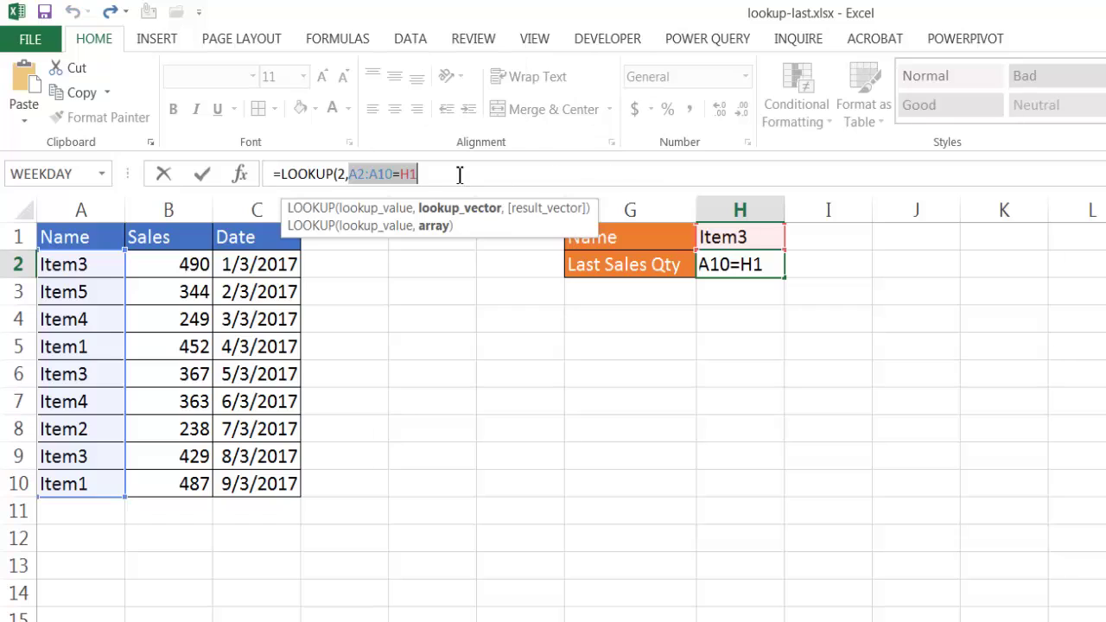
Insert 1/ before A2:A10=H1, preview that part with F9, then undo
{"action": "left_click", "coordinate": [354, 176]}
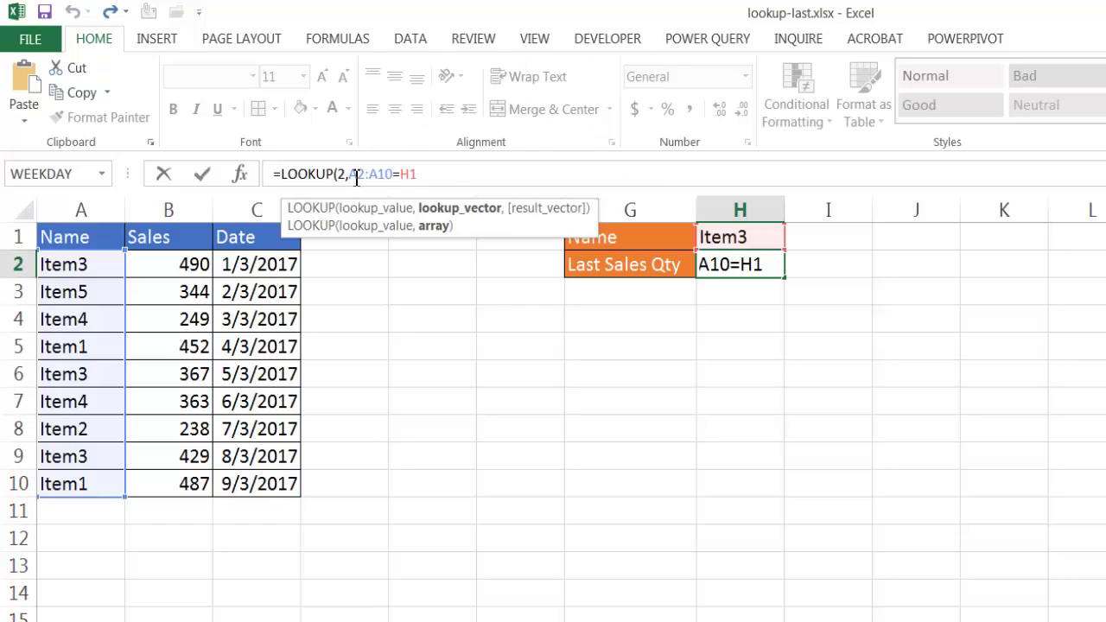
{"action": "type", "text": "1/"}
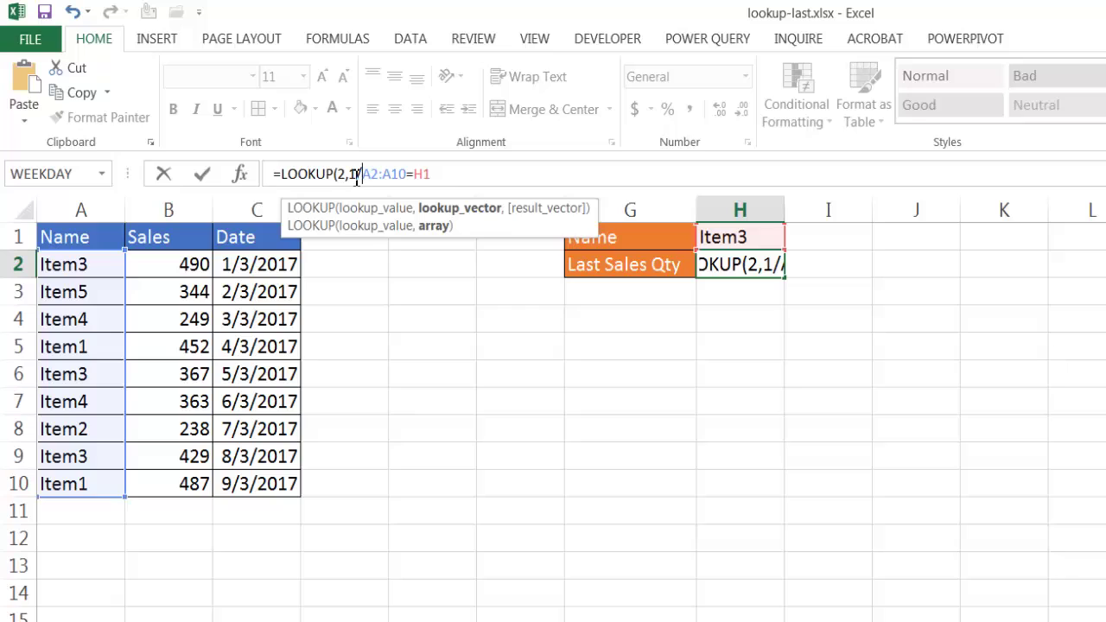
{"action": "left_click", "coordinate": [454, 174]}
{"action": "key", "text": "shift+Left"}
{"action": "key", "text": "shift+Left"}
{"action": "key", "text": "shift+Left"}
{"action": "key", "text": "shift+Left"}
{"action": "key", "text": "shift+Left"}
{"action": "key", "text": "shift+Left"}
{"action": "key", "text": "shift+Left"}
{"action": "key", "text": "shift+Left"}
{"action": "key", "text": "shift+Left"}
{"action": "key", "text": "shift+Left"}
{"action": "key", "text": "shift+Left"}
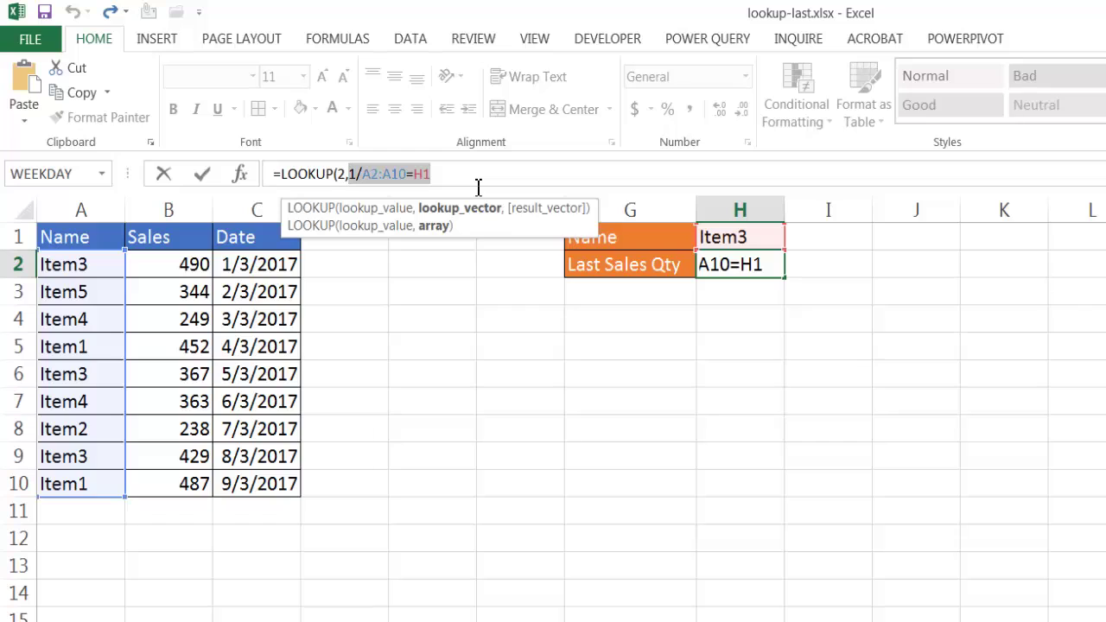
{"action": "key", "text": "F9"}
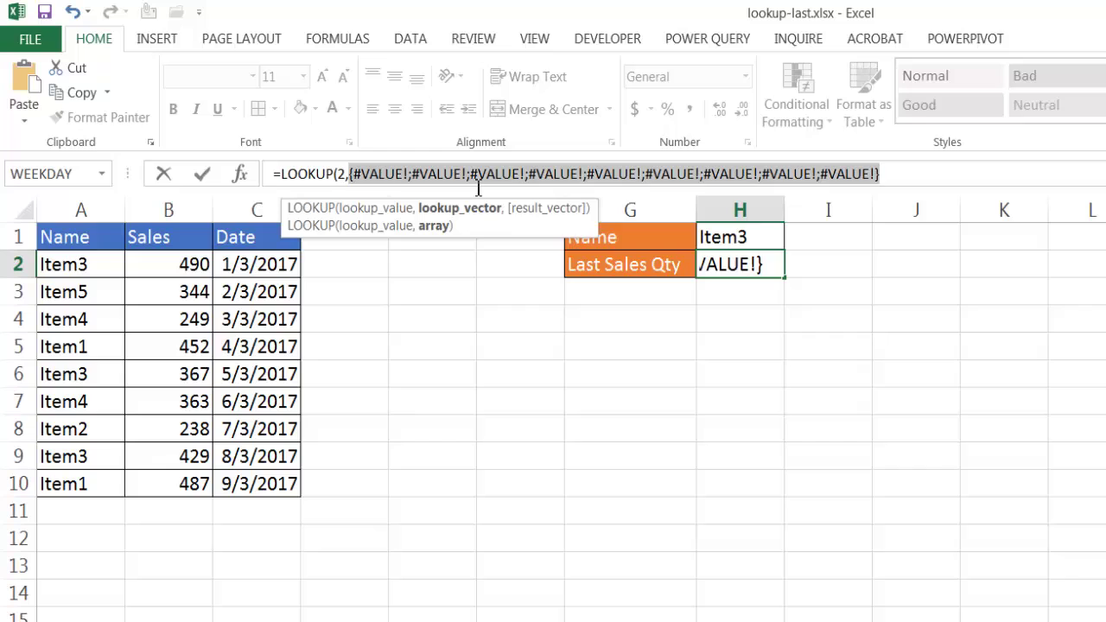
{"action": "key", "text": "ctrl+z"}
Wrap the comparison as 1/(A2:A10=H1) and preview its array of 1s and #DIV/0!
{"action": "left_click", "coordinate": [452, 173]}
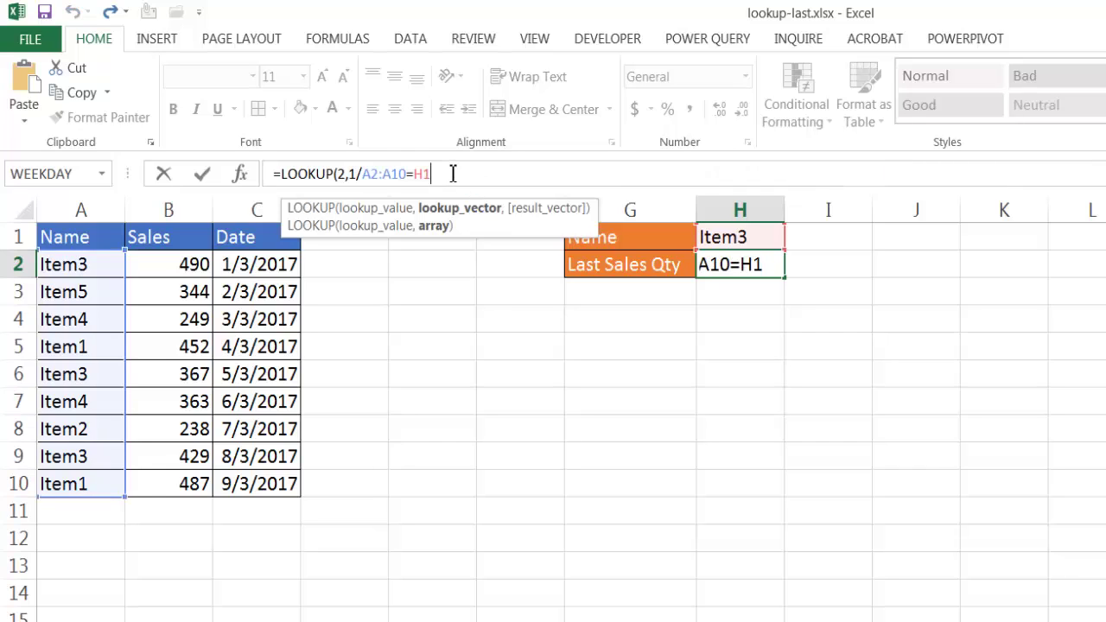
{"action": "type", "text": ")"}
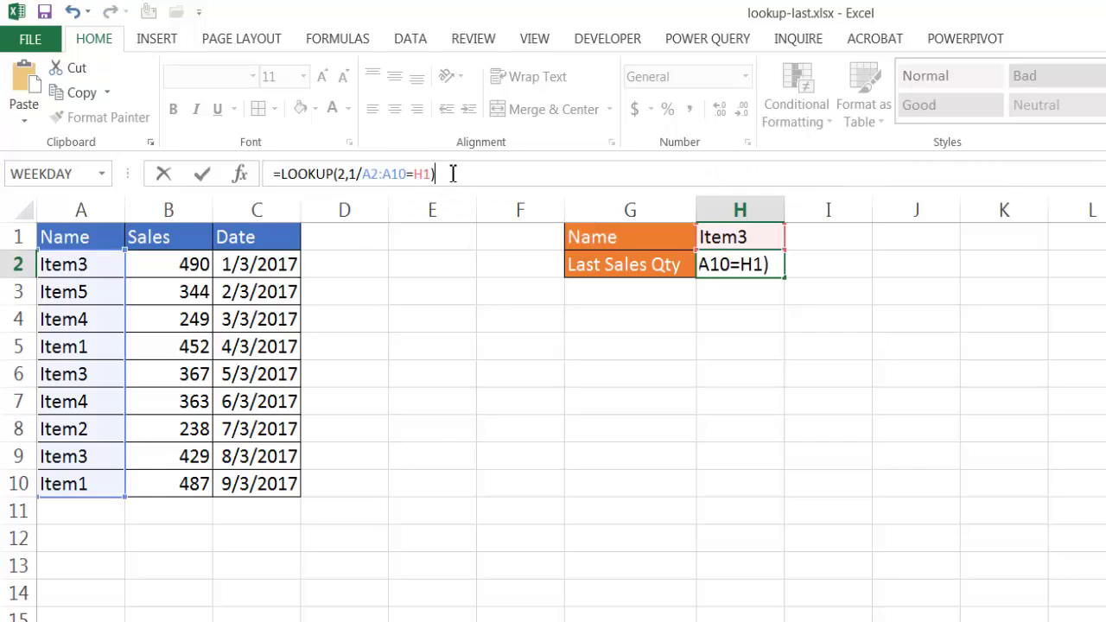
{"action": "left_click", "coordinate": [362, 174]}
{"action": "type", "text": "("}
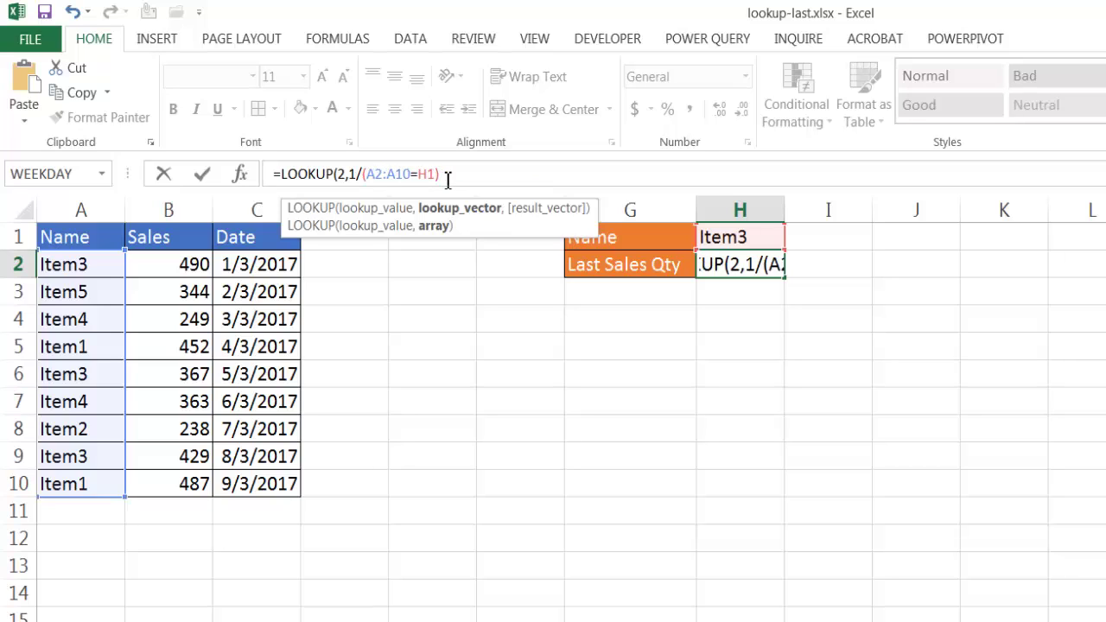
{"action": "left_click_drag", "start_coordinate": [444, 177], "coordinate": [354, 176]}
{"action": "key", "text": "F9"}
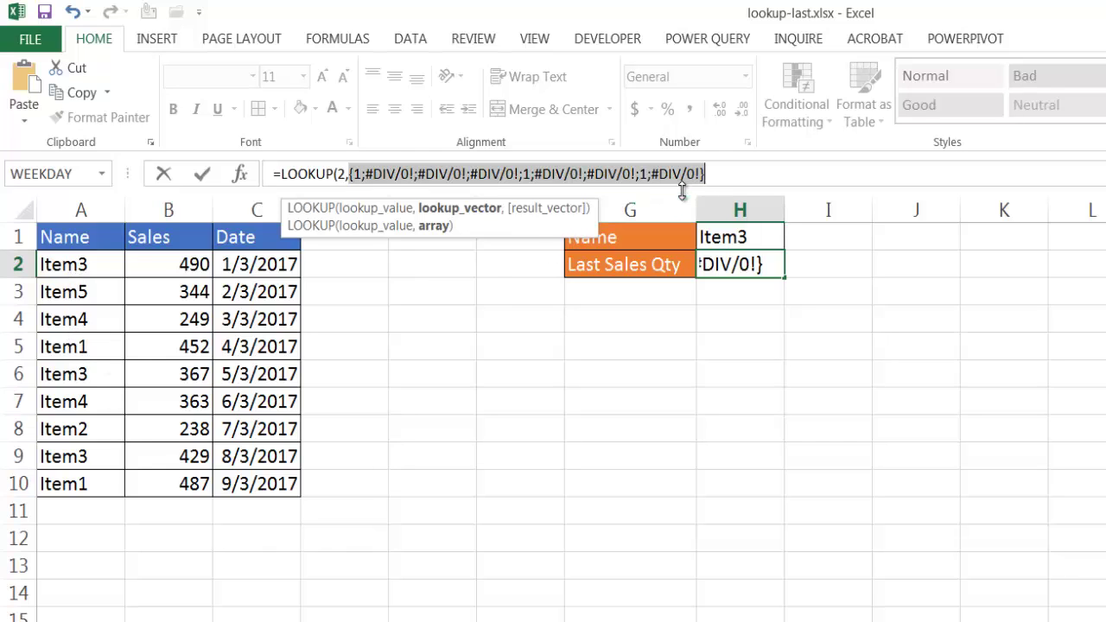
Undo the array preview so the formula reads =LOOKUP(2,1/(A2:A10=H1) again
{"action": "key", "text": "ctrl+z"}
Finish the formula as =LOOKUP(2,1/(A2:A10=H1),B2:B10) with B2:B10 as result range
{"action": "left_click", "coordinate": [480, 172]}
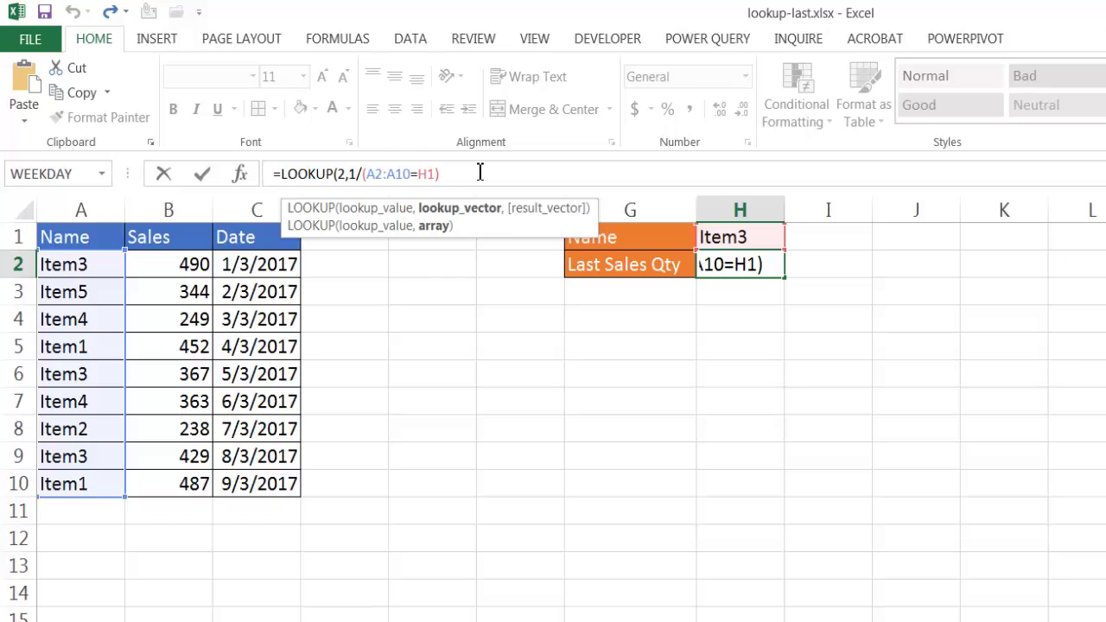
{"action": "type", "text": ","}
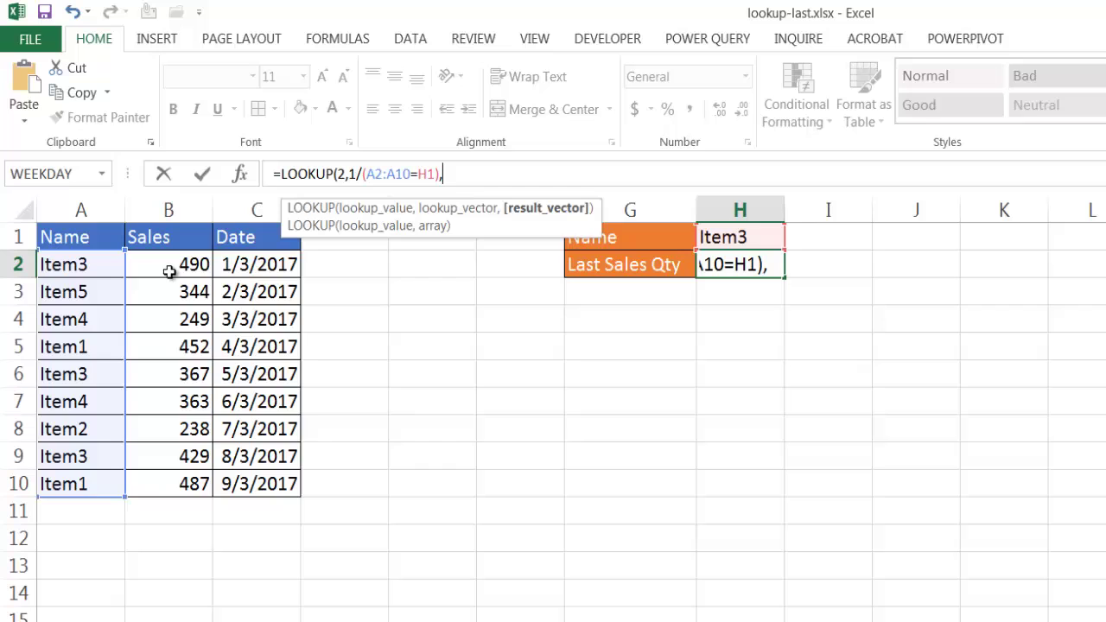
{"action": "left_click_drag", "start_coordinate": [170, 264], "coordinate": [177, 484]}
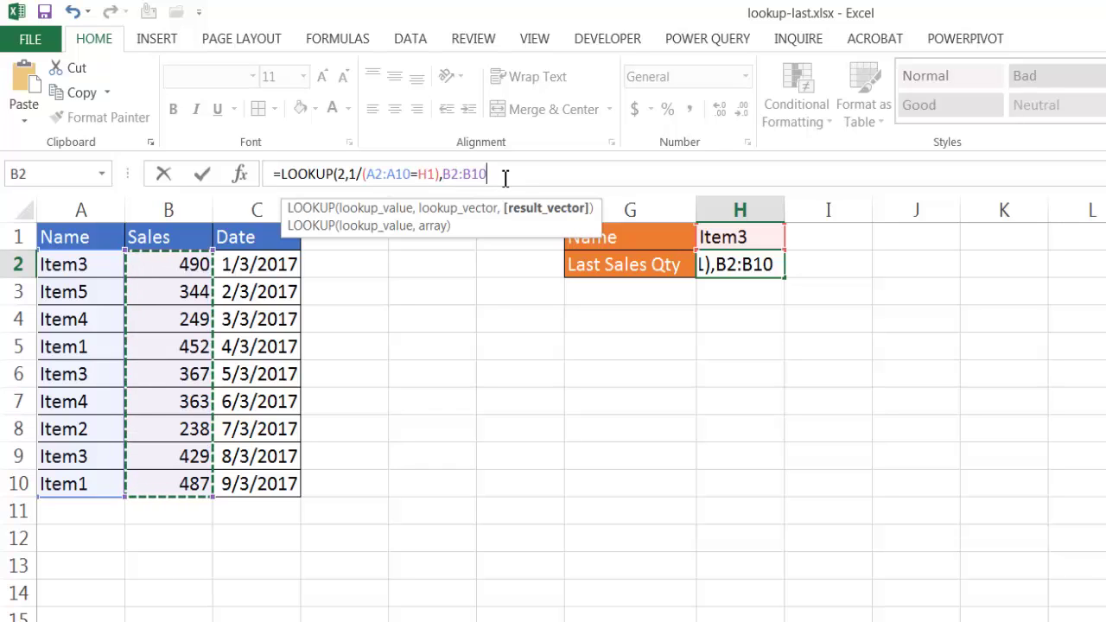
{"action": "type", "text": ")"}
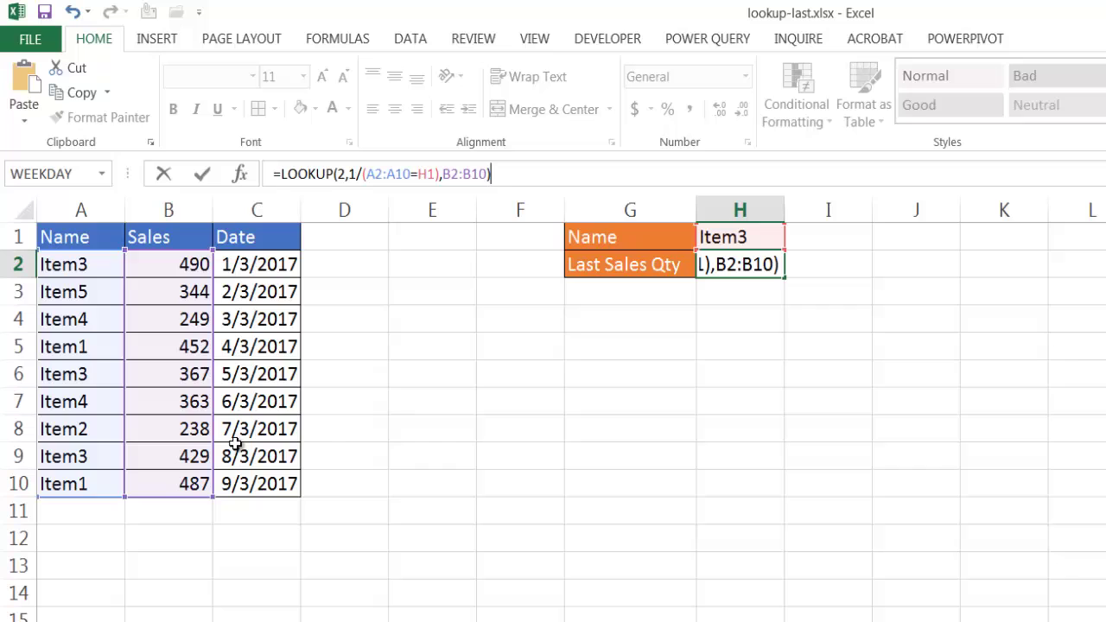
Enter the LOOKUP formula in H2 and open Evaluate Formula from the Formulas tab
{"action": "key", "text": "Return"}
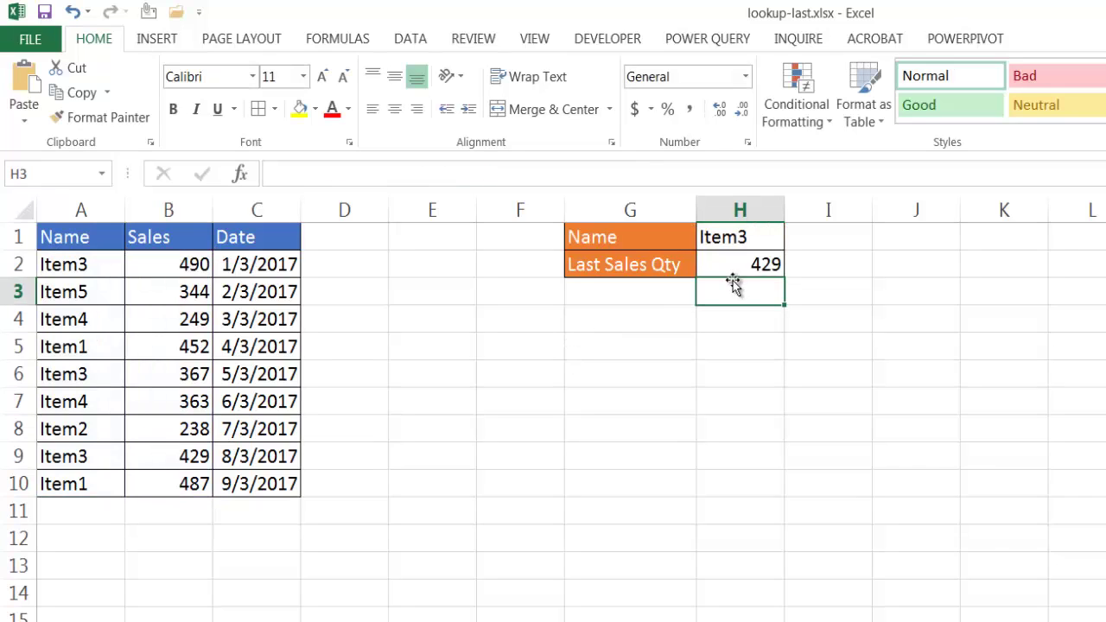
{"action": "left_click", "coordinate": [740, 268]}
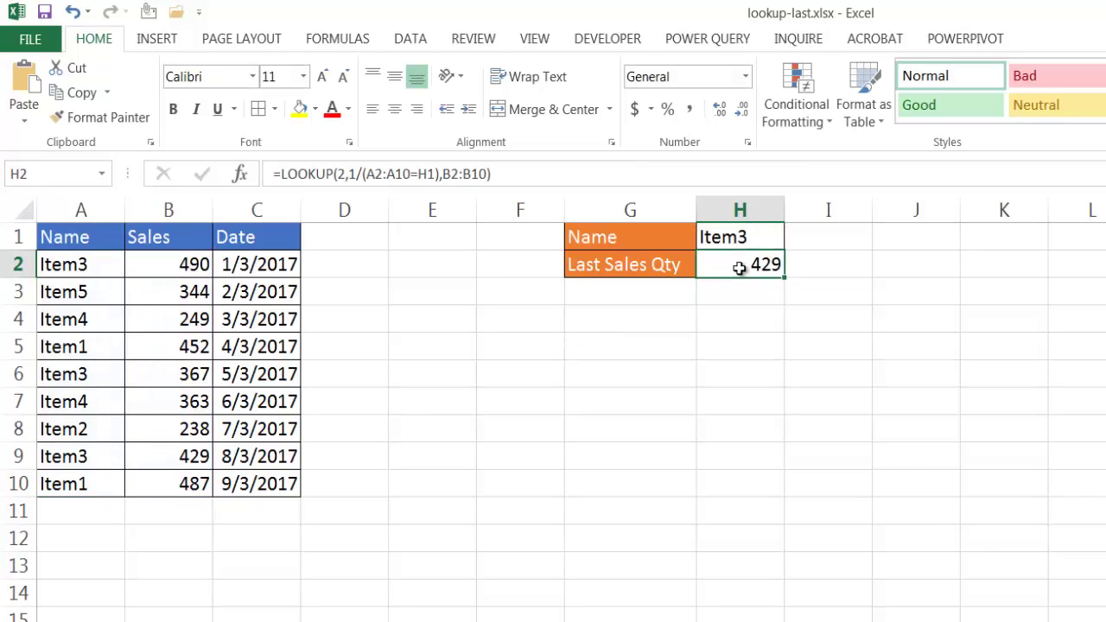
{"action": "left_click", "coordinate": [350, 39]}
{"action": "left_click", "coordinate": [404, 40]}
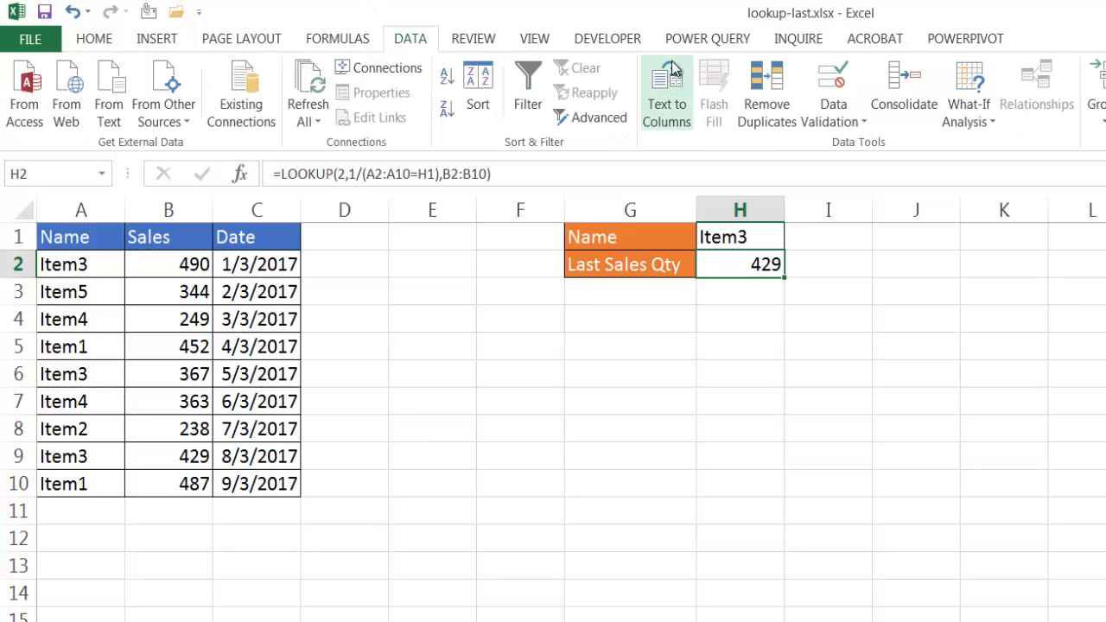
{"action": "left_click", "coordinate": [345, 49]}
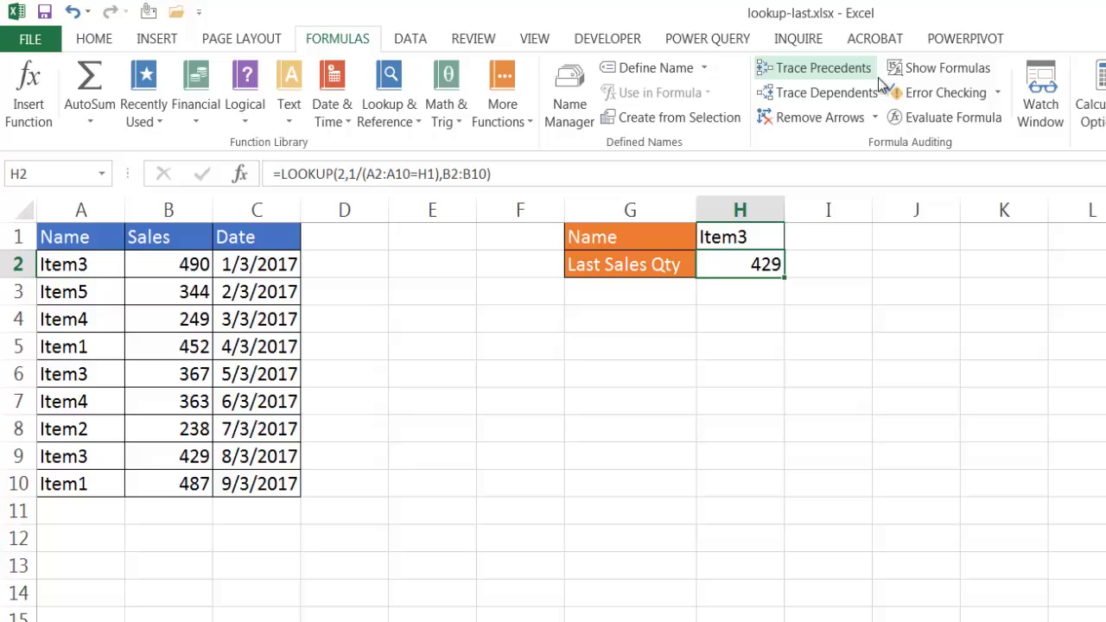
{"action": "left_click", "coordinate": [916, 119]}
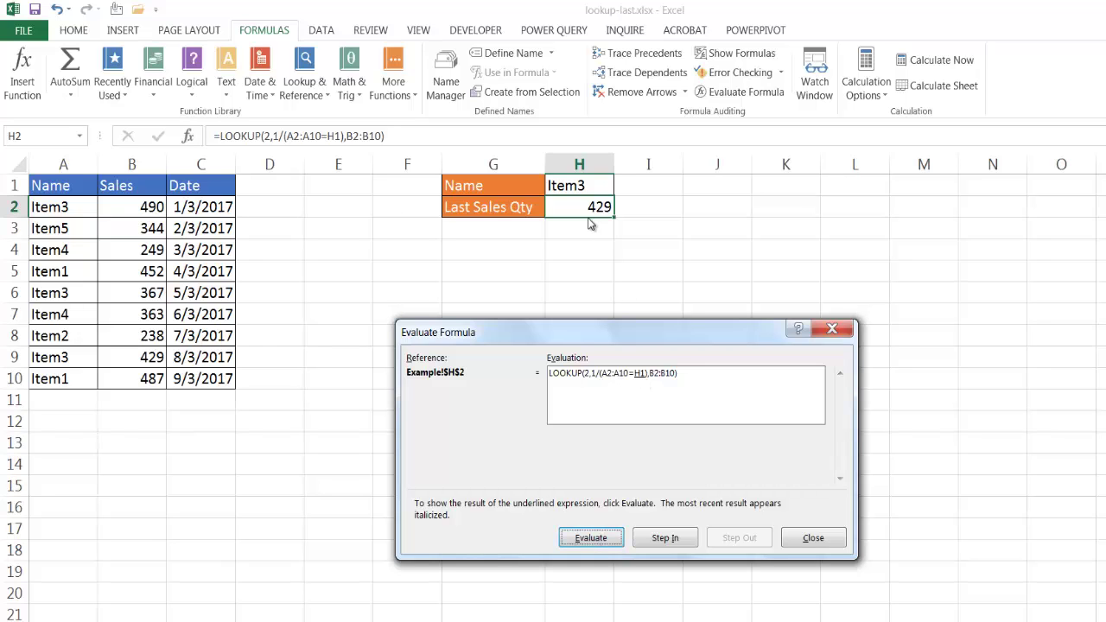
Step H2's evaluation through TRUE/FALSE and 1s/#DIV/0! to 429, then close it
{"action": "left_click", "coordinate": [604, 546]}
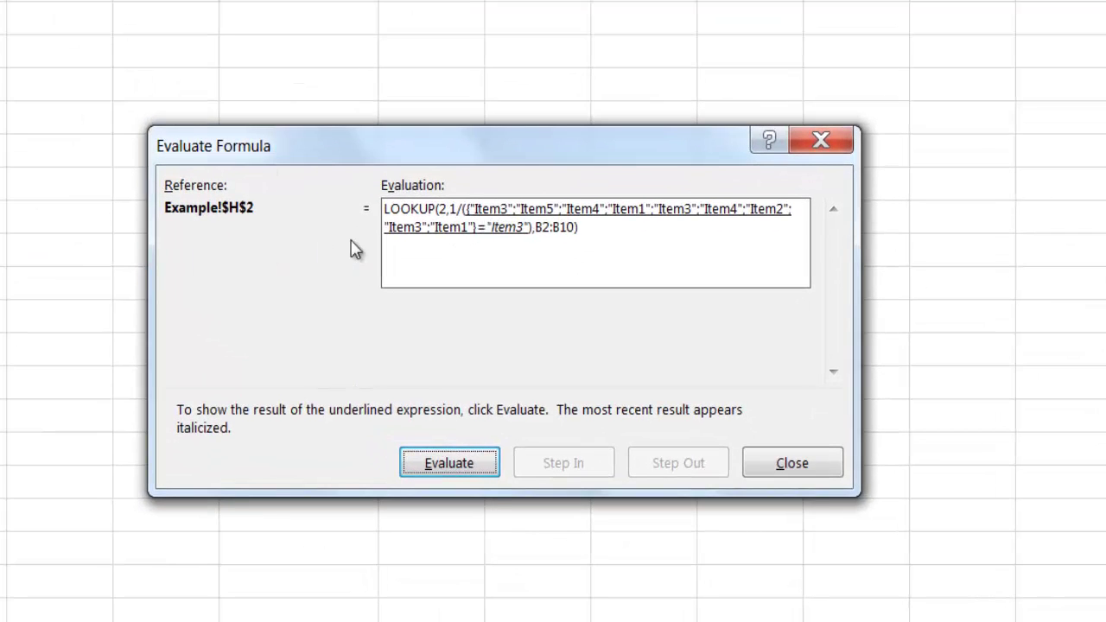
{"action": "left_click", "coordinate": [449, 465]}
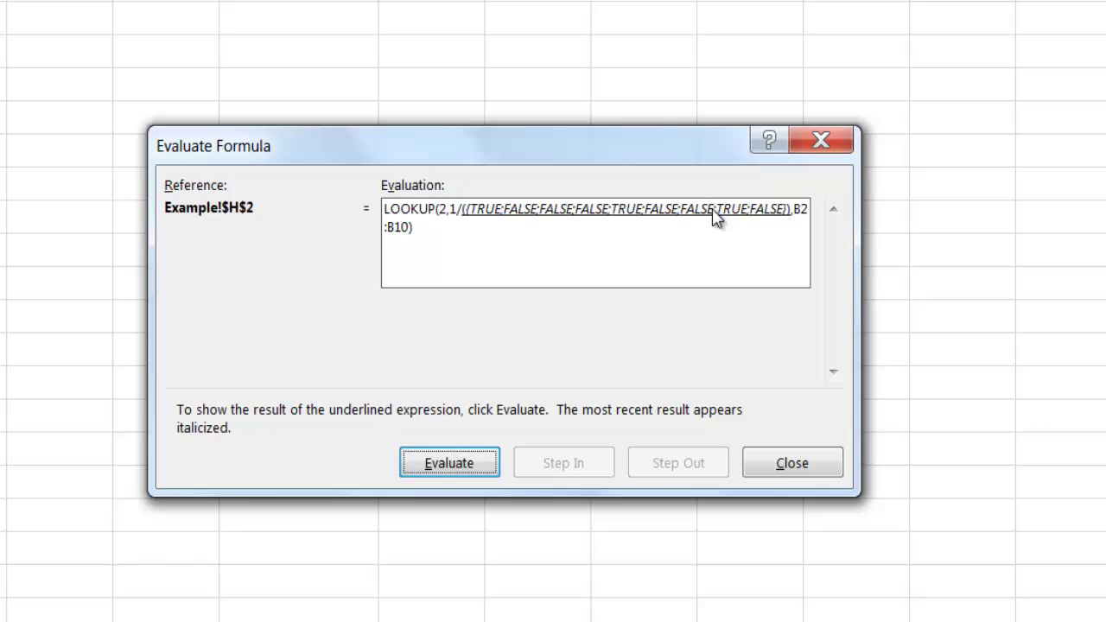
{"action": "left_click", "coordinate": [449, 466]}
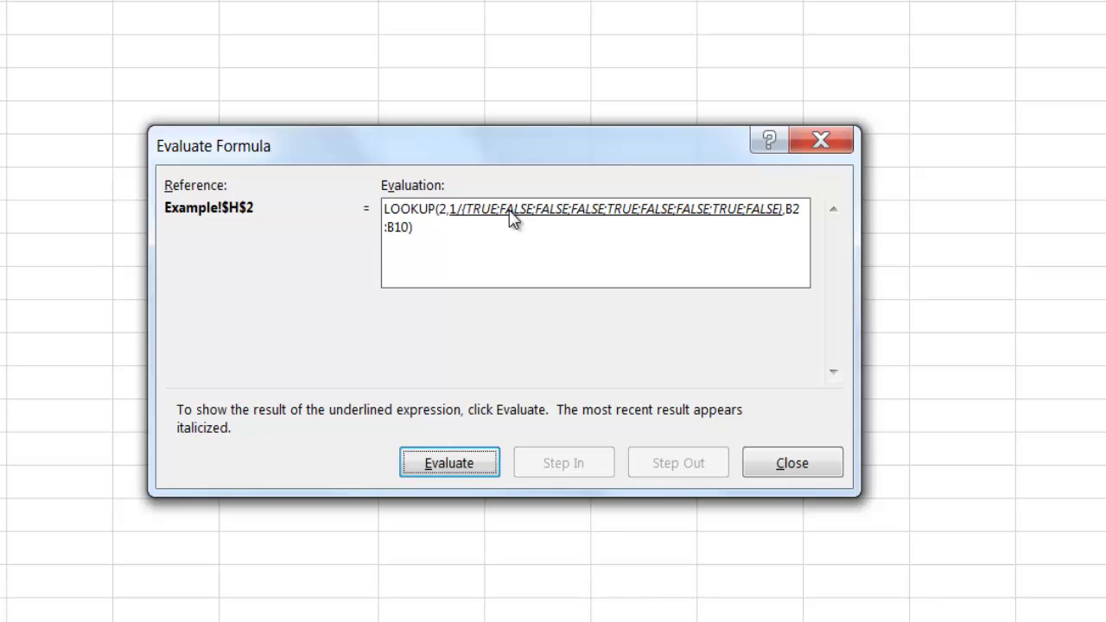
{"action": "left_click", "coordinate": [460, 461]}
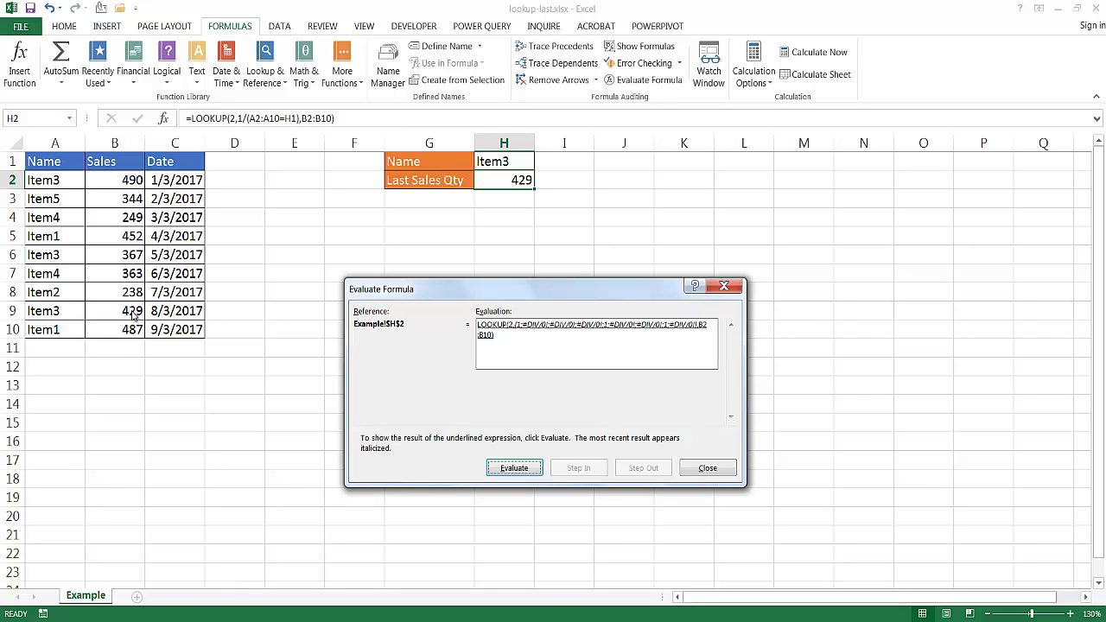
{"action": "left_click", "coordinate": [527, 471]}
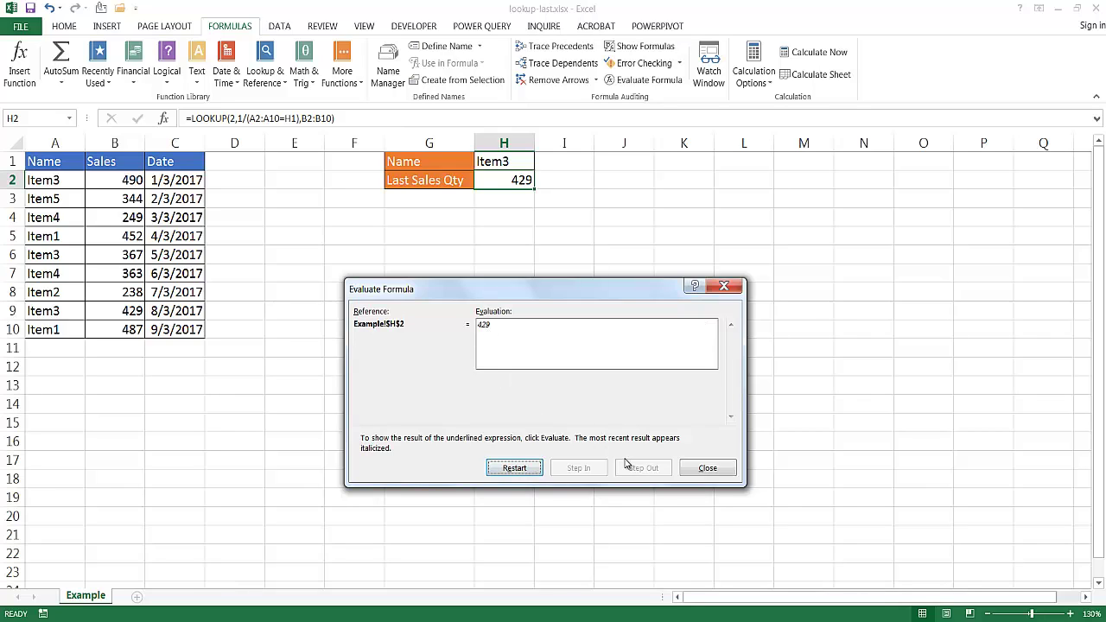
{"action": "key", "text": "Escape"}
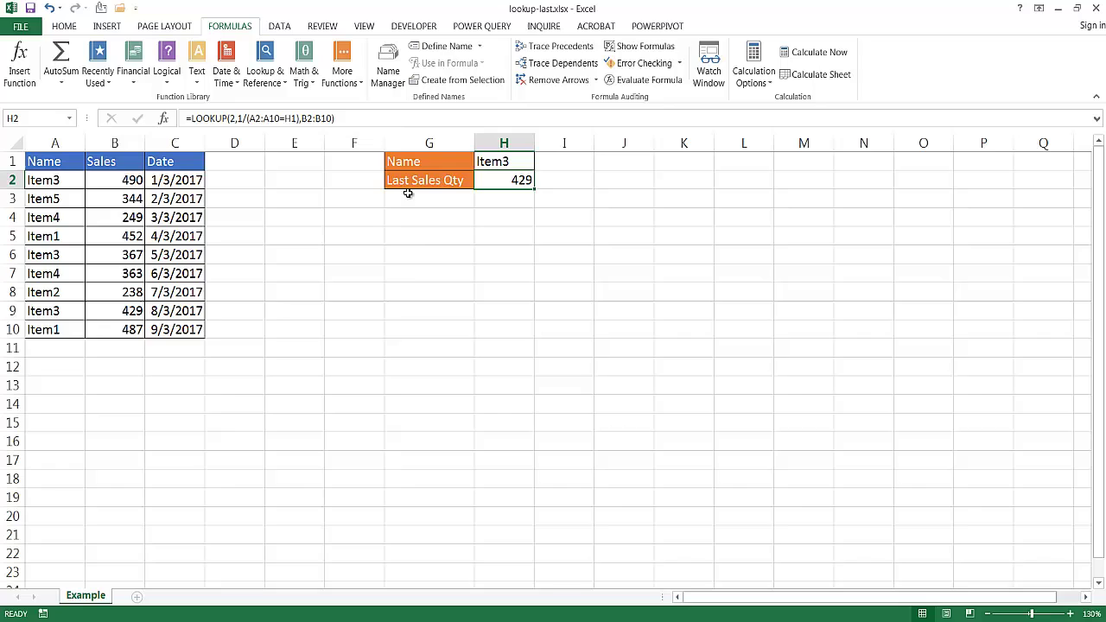